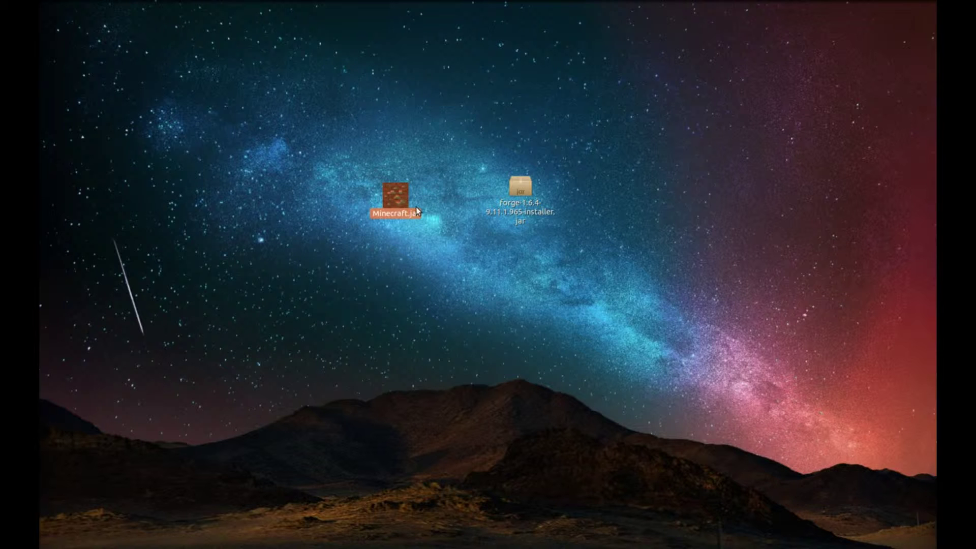
click(532, 210)
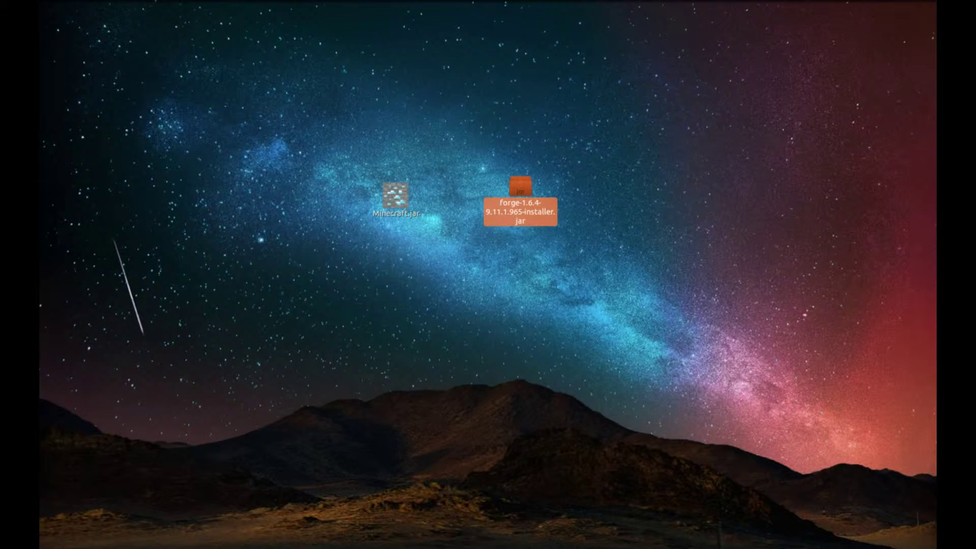
click(515, 262)
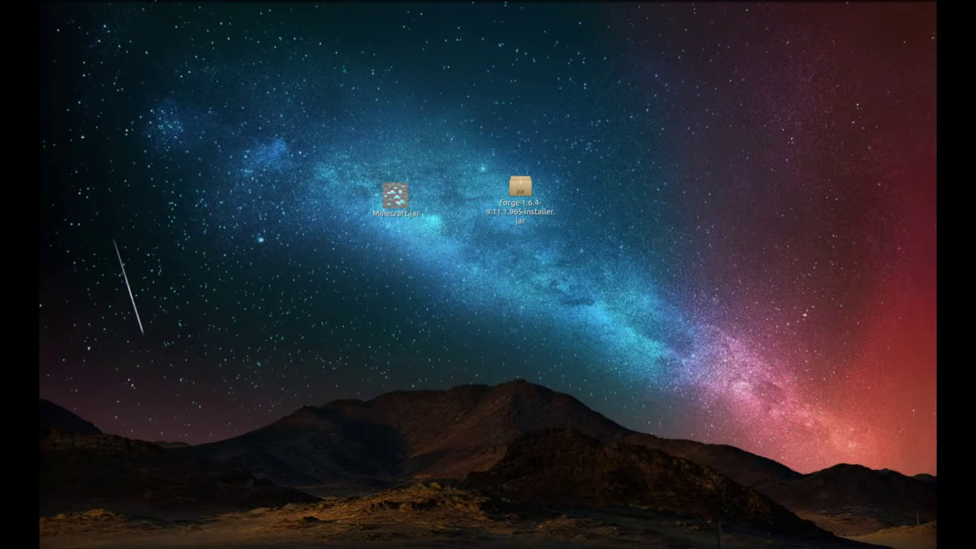
Switch to the Chrome browser and check the game's price on the open minecraft.net page.
click(20, 168)
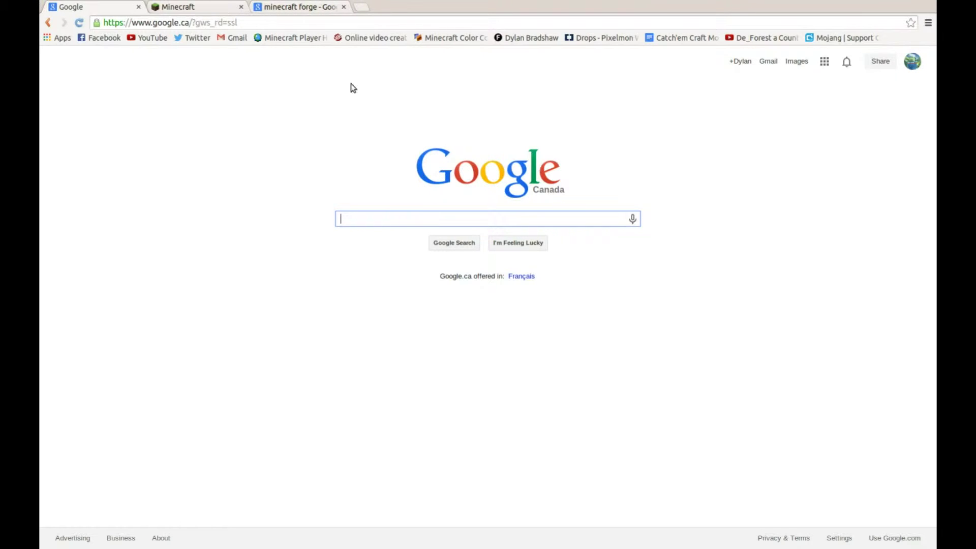
click(202, 7)
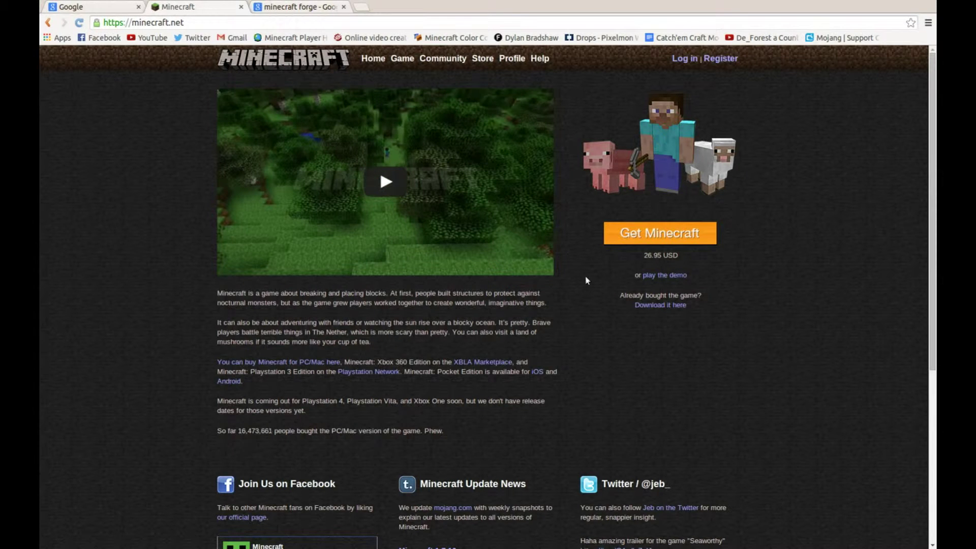
drag(679, 256, 641, 255)
click(641, 255)
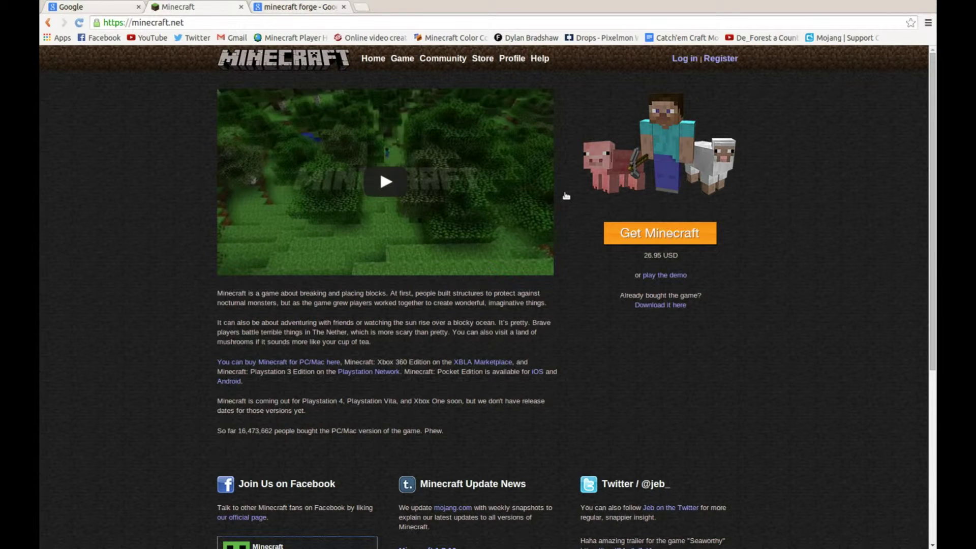
Open the Minecraft Forge Downloads search result and close the Minecraft and Google home pages.
click(241, 7)
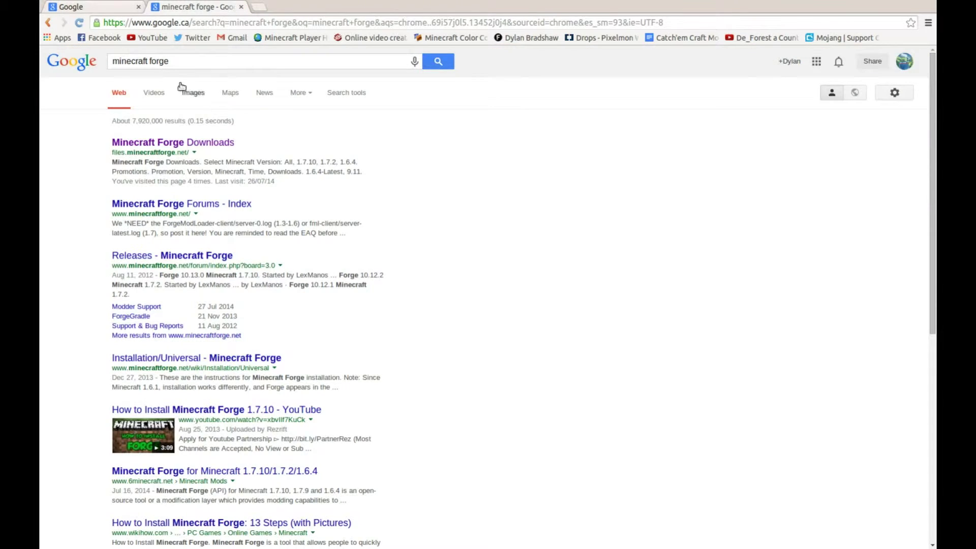
click(179, 145)
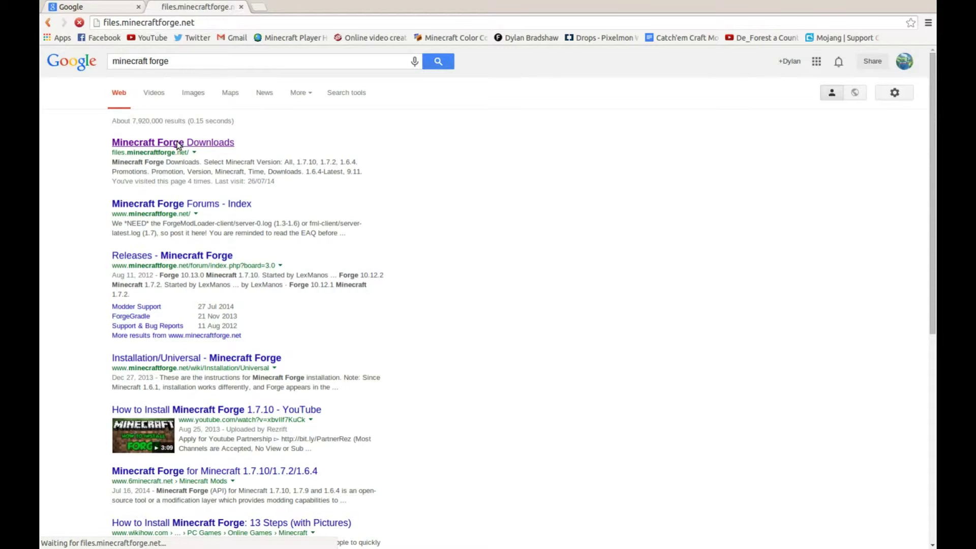
click(139, 6)
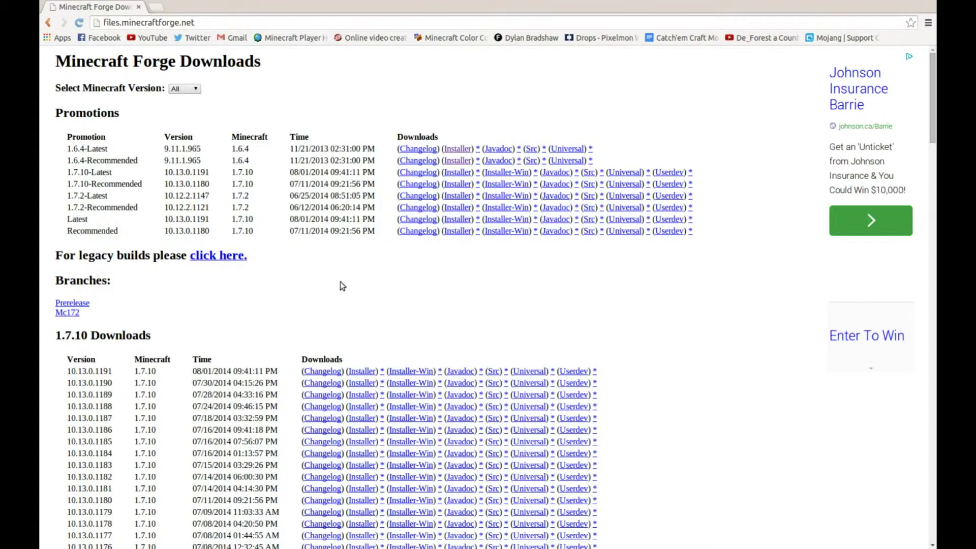
Look through the 1.7.10 and 1.7.2 build lists on the Forge downloads page.
scroll(201, 320, down, 3)
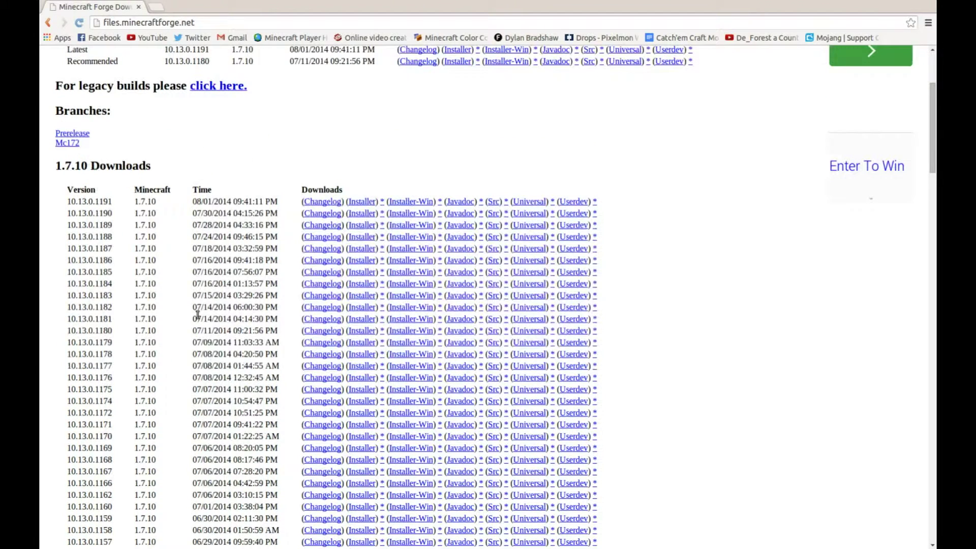
drag(56, 170, 159, 168)
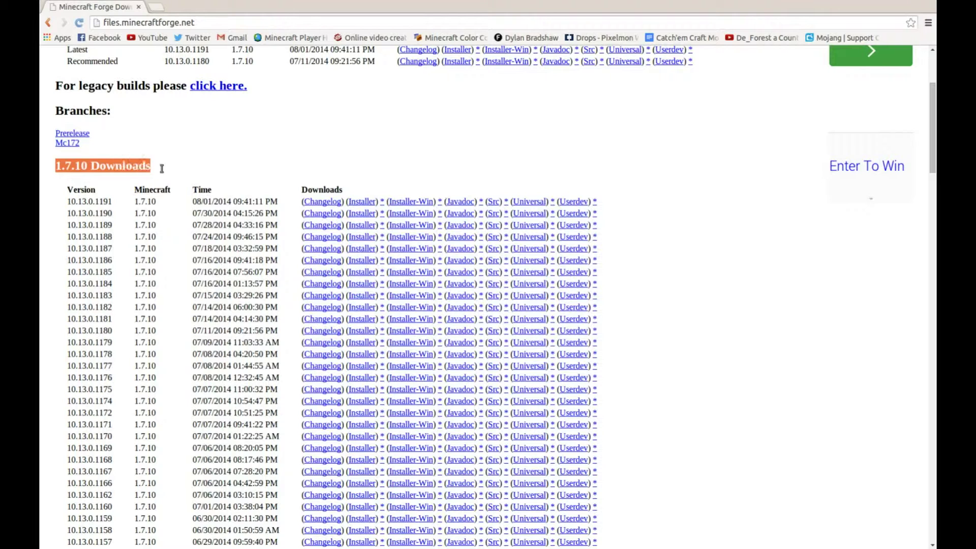
click(158, 167)
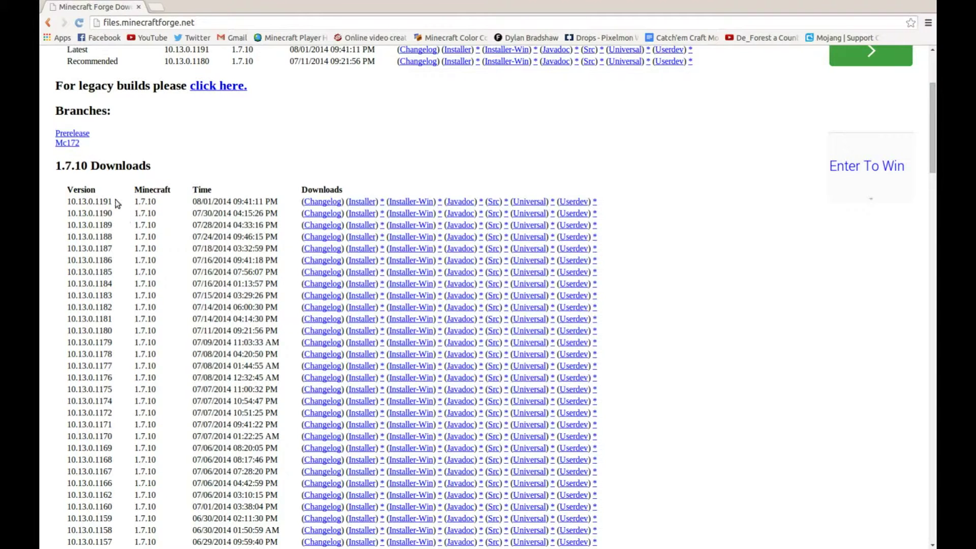
scroll(124, 228, down, 5)
scroll(124, 325, down, 4)
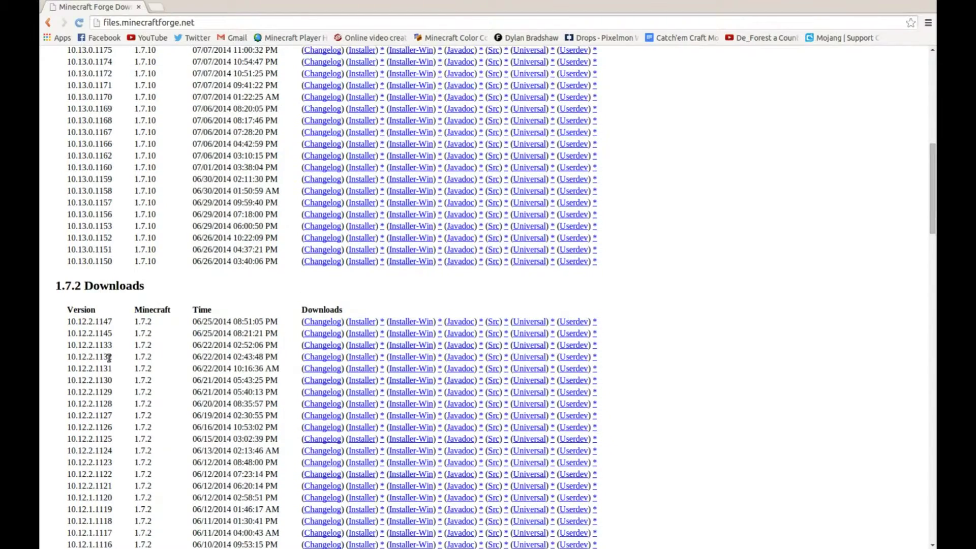
scroll(126, 343, down, 9)
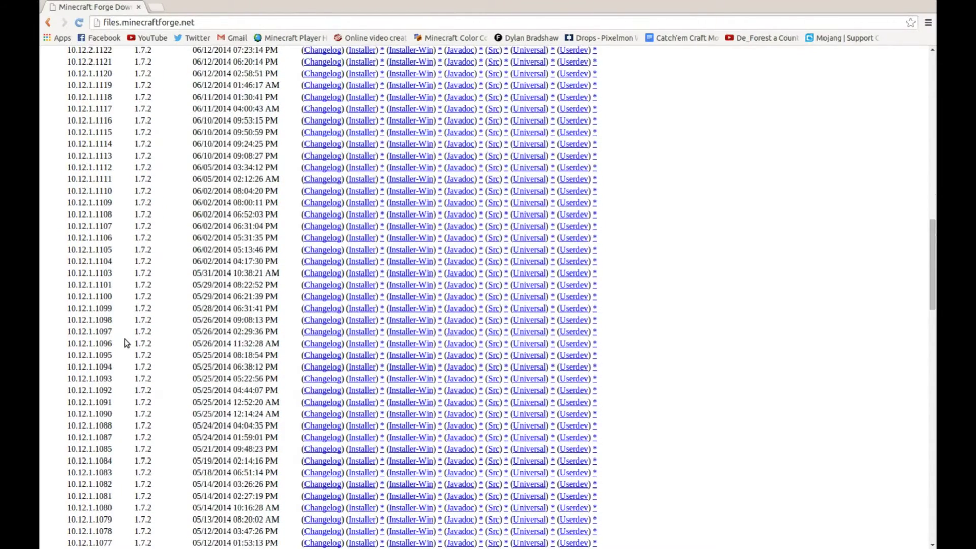
scroll(126, 343, down, 7)
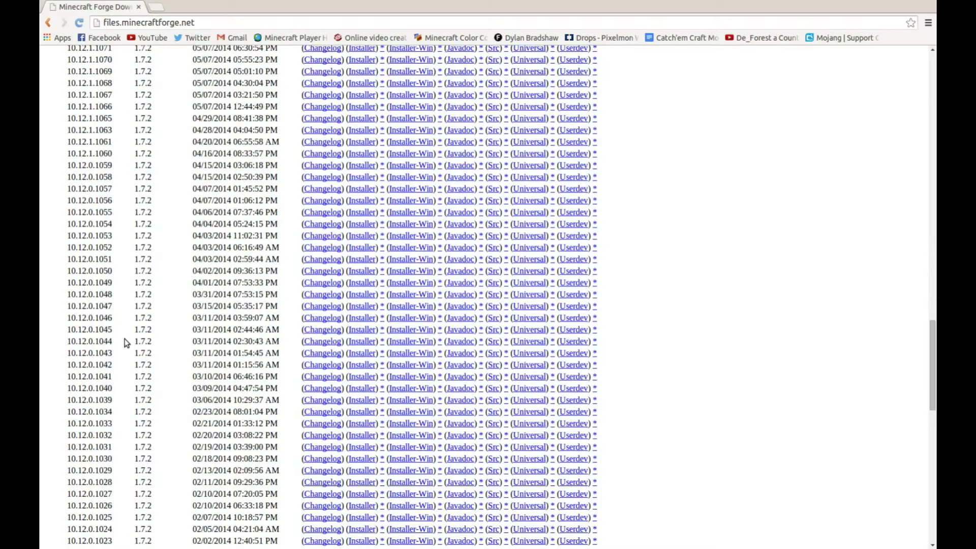
scroll(127, 343, up, 16)
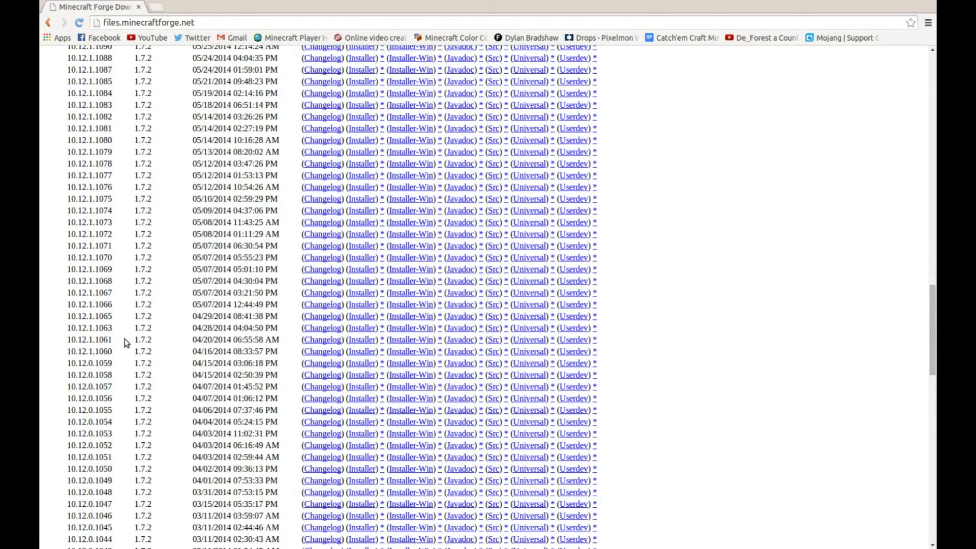
scroll(117, 167, up, 2)
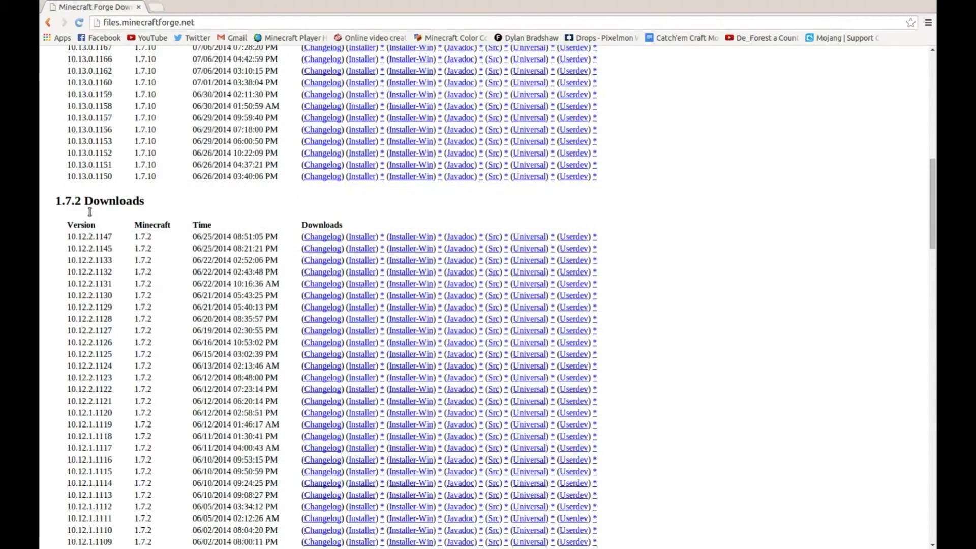
Locate the 1.6.4 Downloads section and its 9.11.1.965 installer link, and return towards the page's beginning.
scroll(170, 304, down, 4)
scroll(170, 304, down, 8)
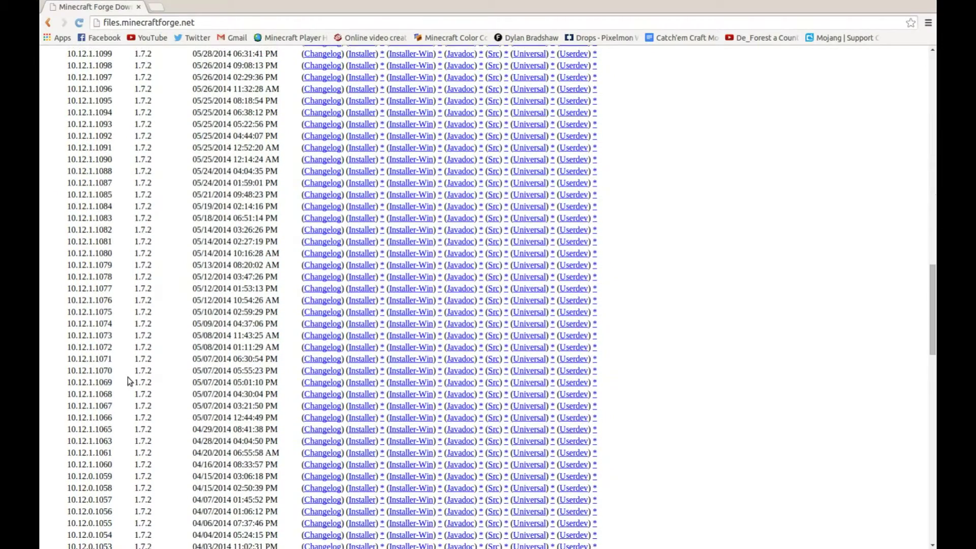
scroll(127, 376, down, 15)
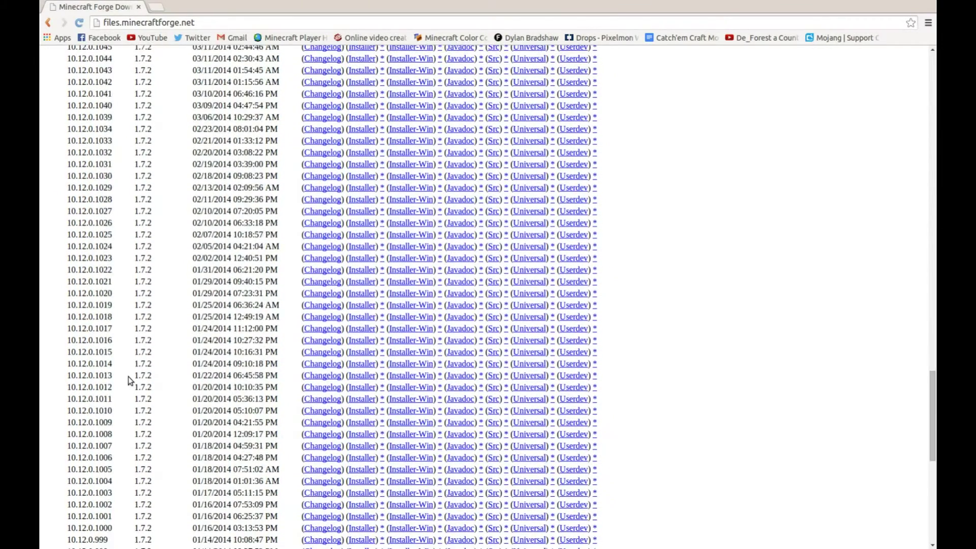
scroll(129, 381, down, 6)
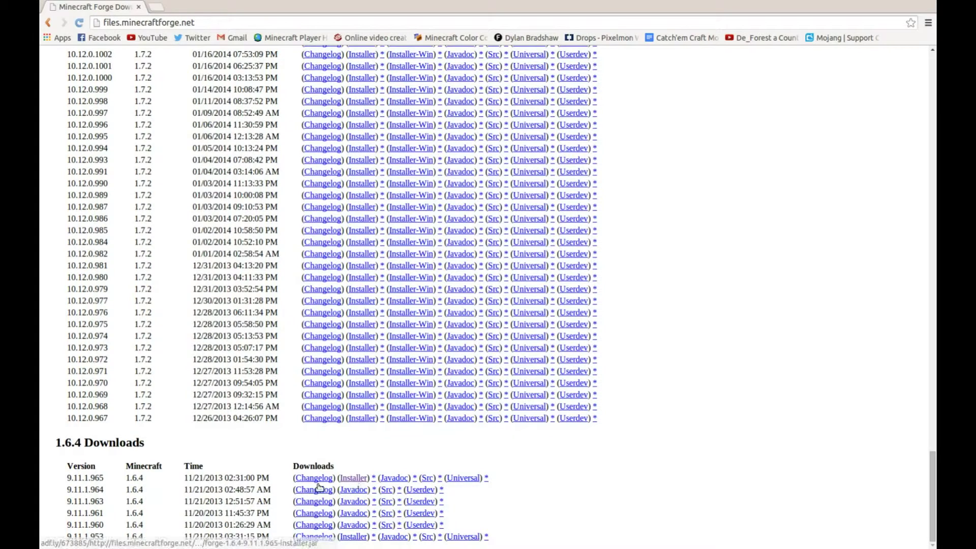
scroll(273, 446, up, 1)
scroll(274, 446, up, 2)
scroll(297, 444, down, 3)
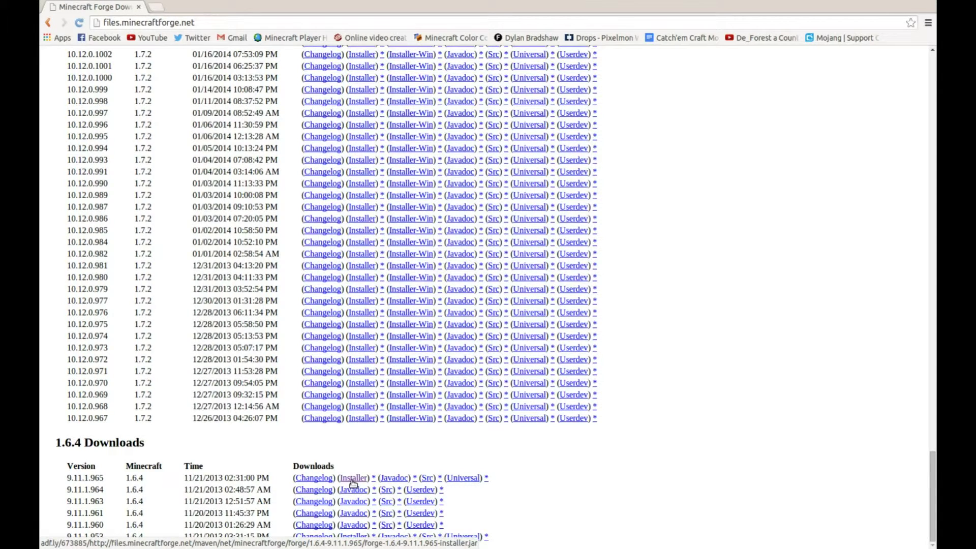
scroll(353, 481, up, 10)
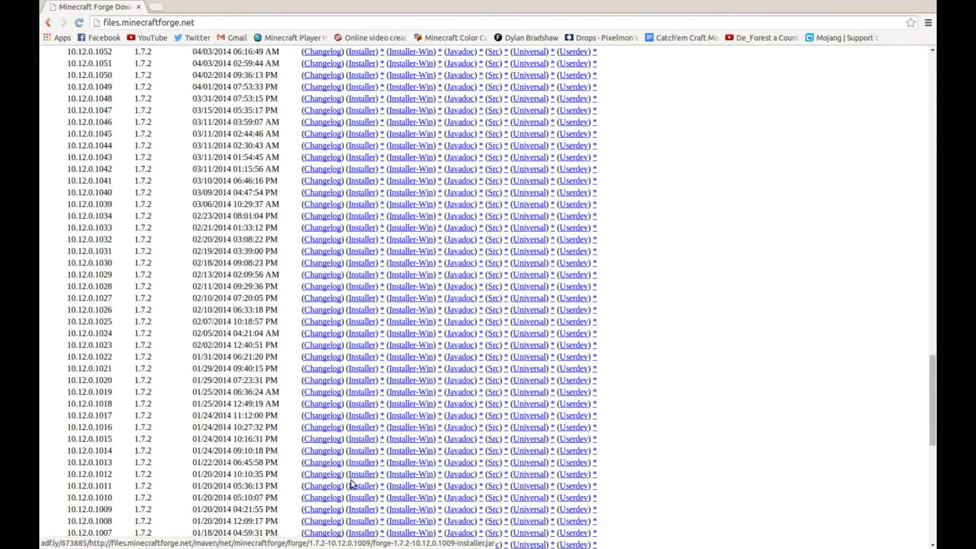
scroll(353, 483, up, 18)
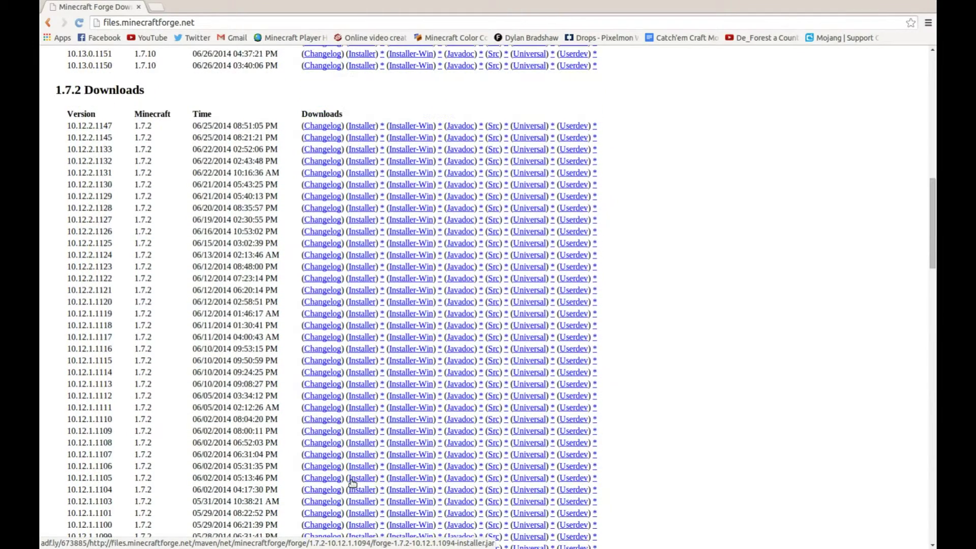
scroll(352, 482, up, 15)
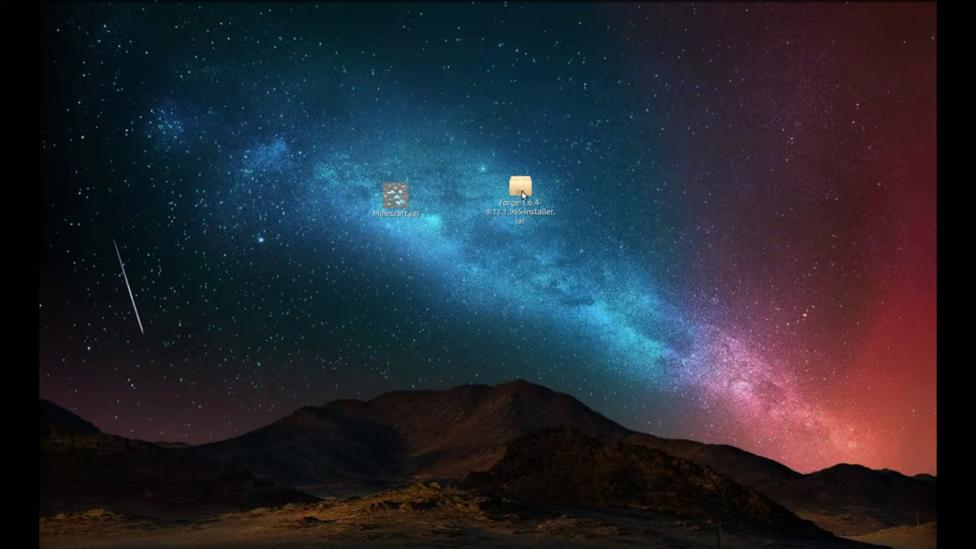
Launch the forge-1.6.4-9.11.1.965 installer from the desktop and reposition its window.
click(523, 195)
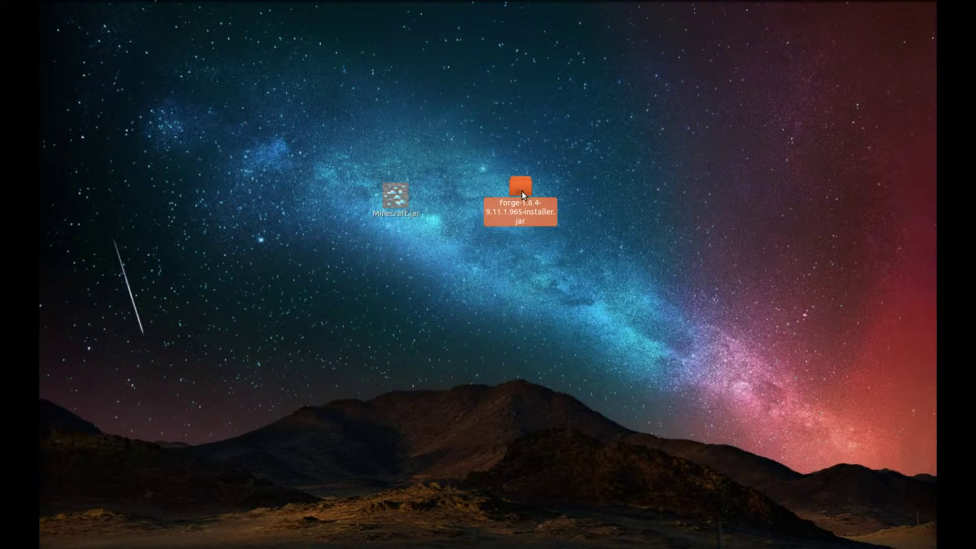
click(557, 273)
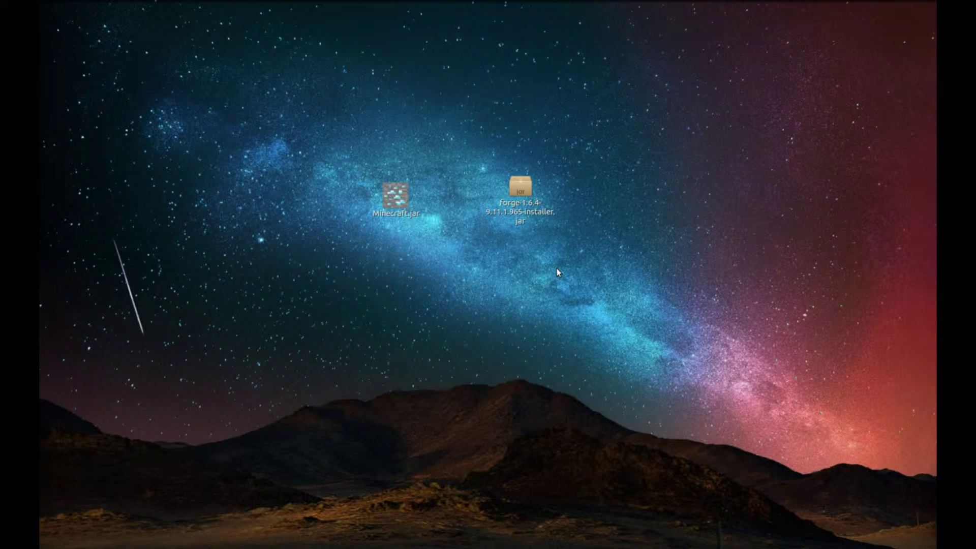
click(539, 222)
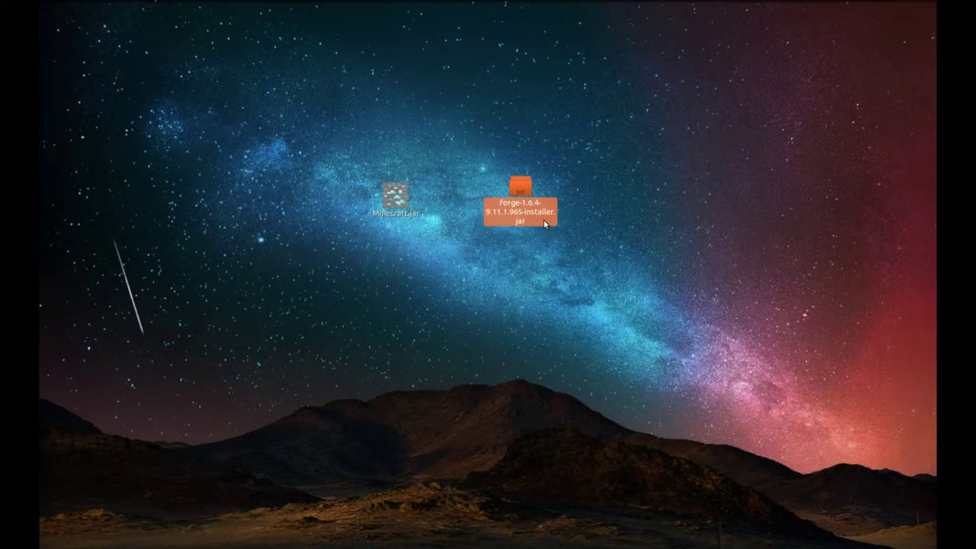
click(532, 233)
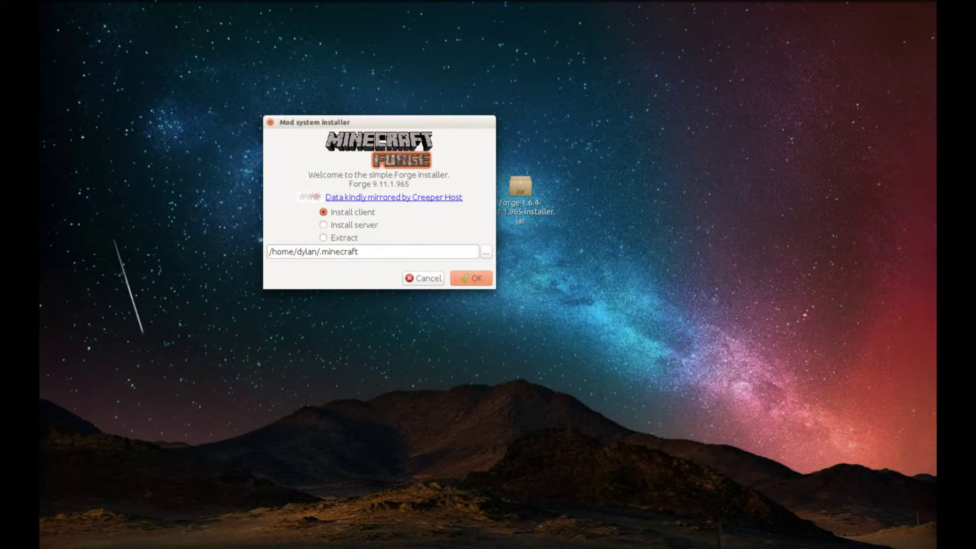
drag(376, 124, 464, 242)
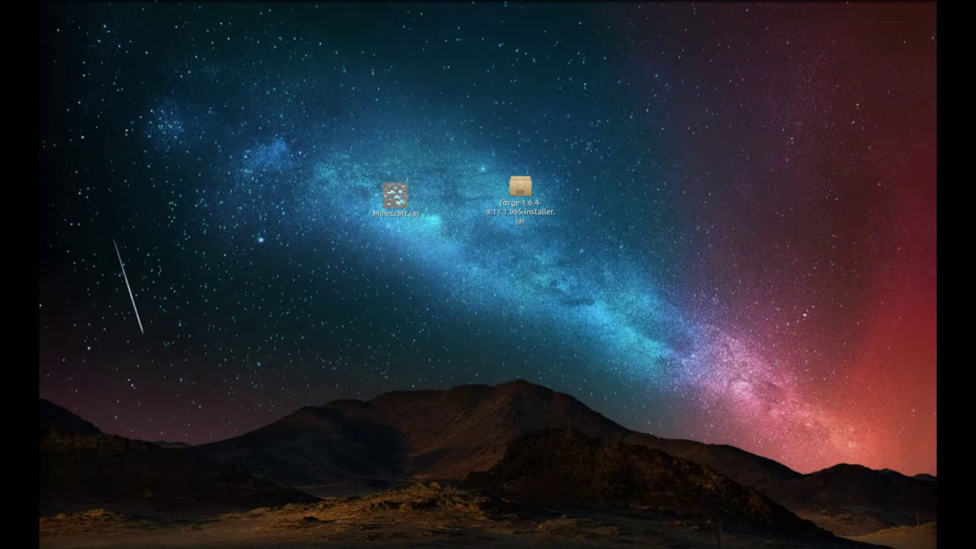
Open the home folder in a maximized file manager window and enter the .minecraft folder.
key(super+e)
drag(211, 118, 437, 2)
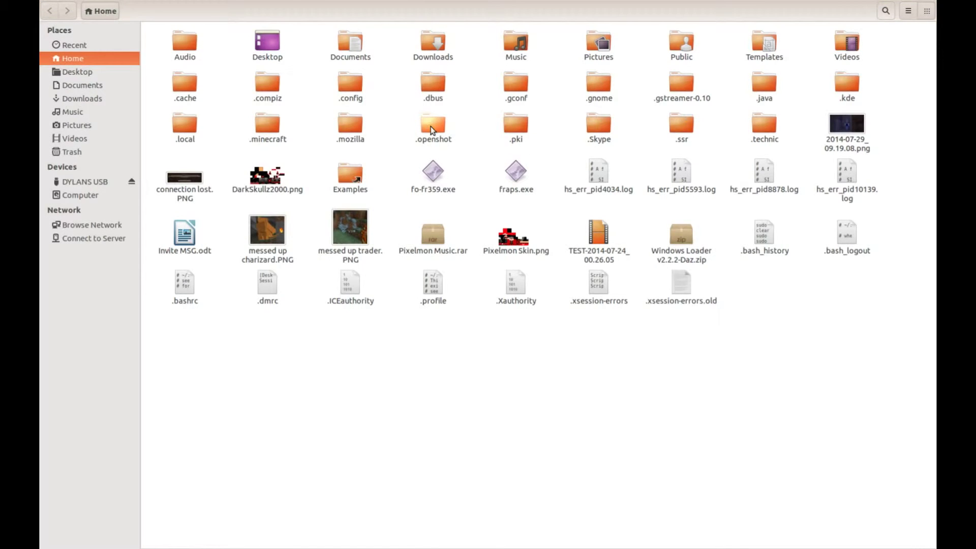
click(263, 129)
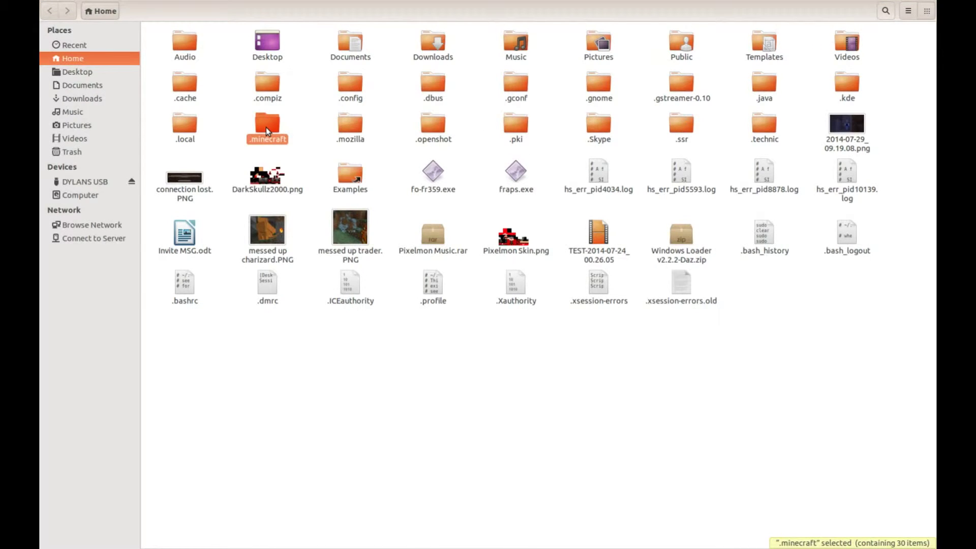
double_click(266, 129)
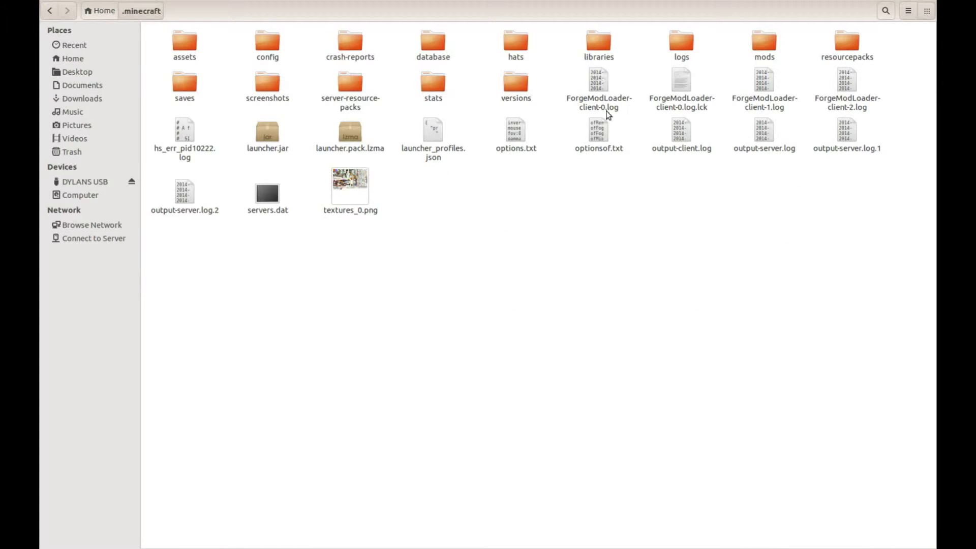
Open the mods folder inside .minecraft.
click(767, 48)
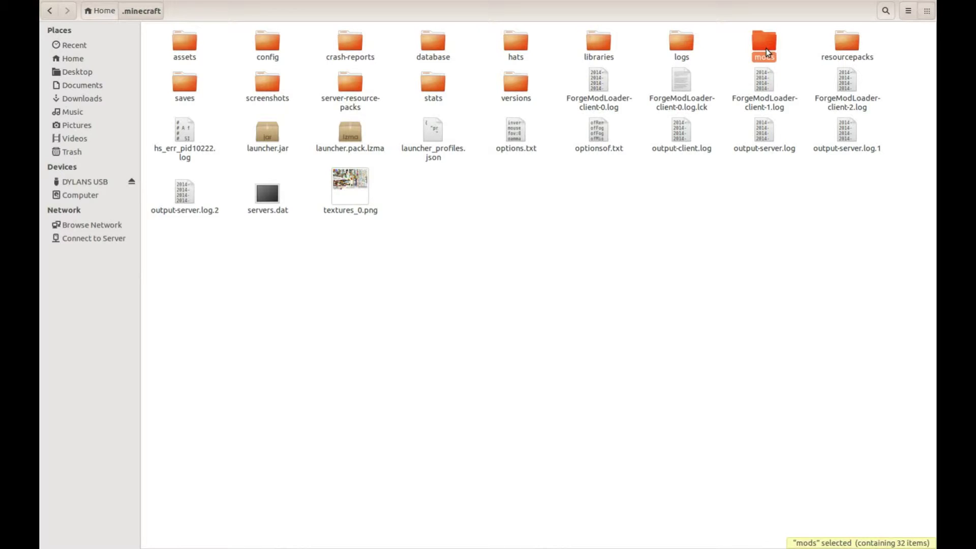
click(606, 94)
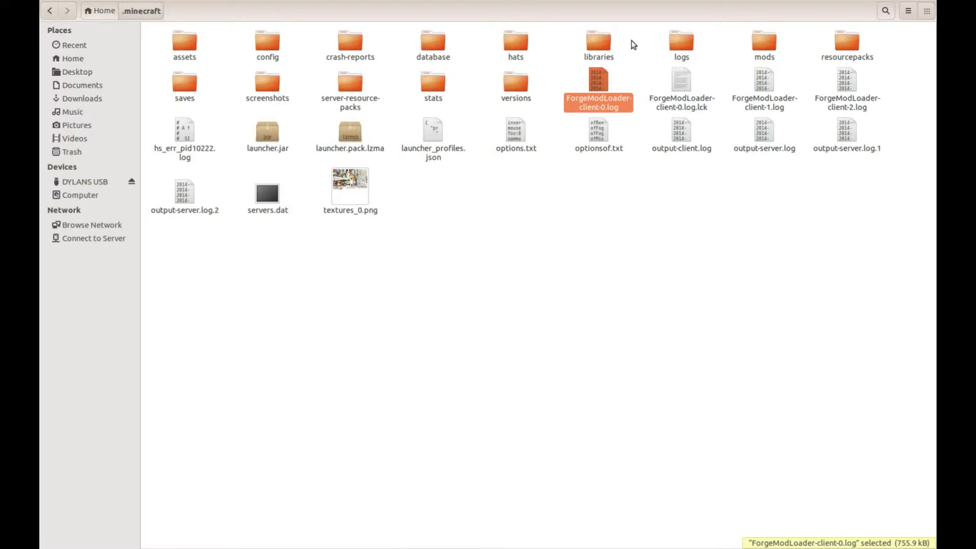
double_click(768, 44)
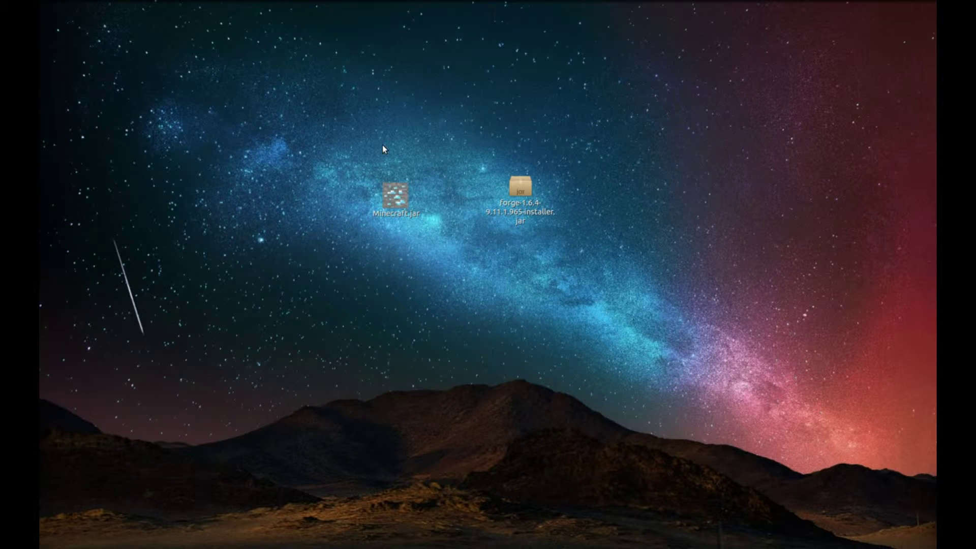
Launch Minecraft.jar from the desktop with Oracle Java 7 Runtime and close the launcher's startup log window.
right_click(397, 196)
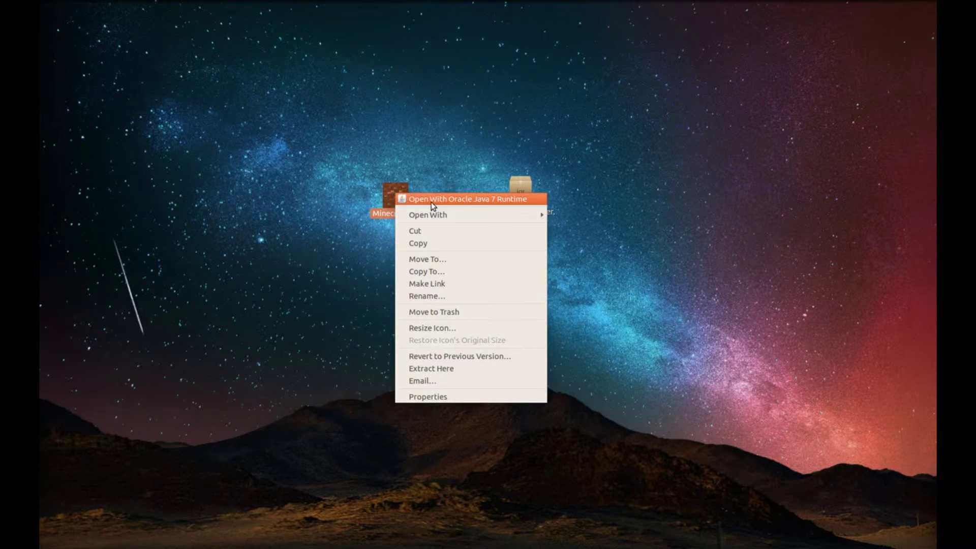
click(431, 202)
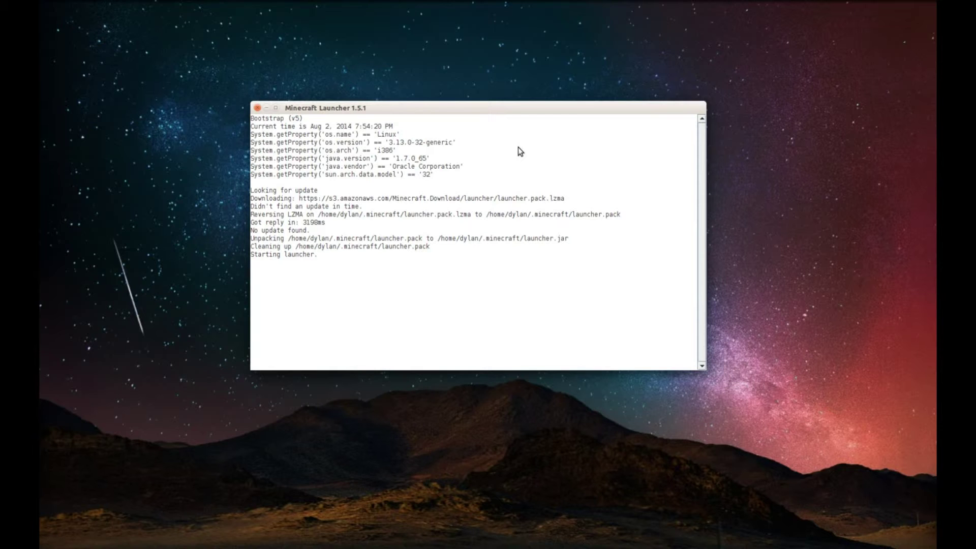
click(258, 108)
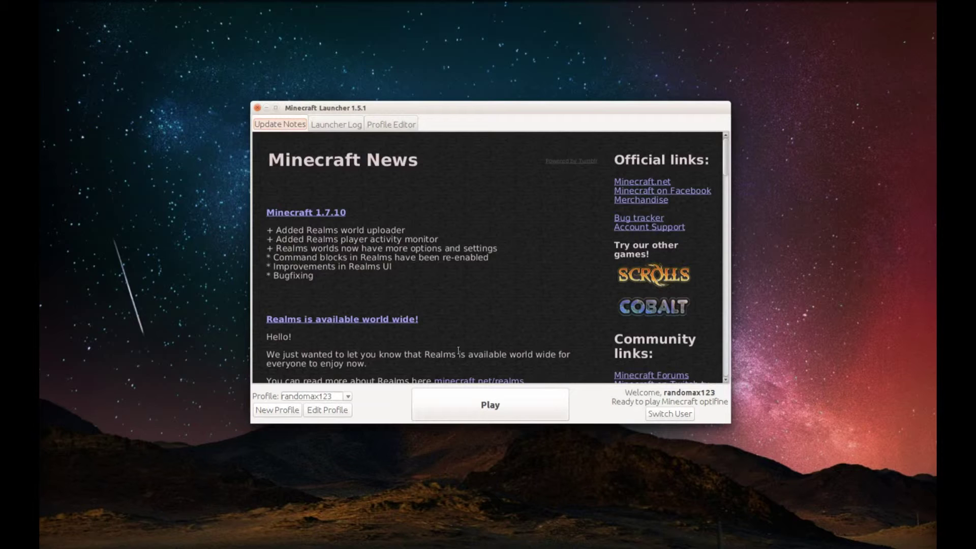
Maximize the Minecraft launcher window, switch to the Forge profile and start the game with it.
drag(456, 113, 457, 2)
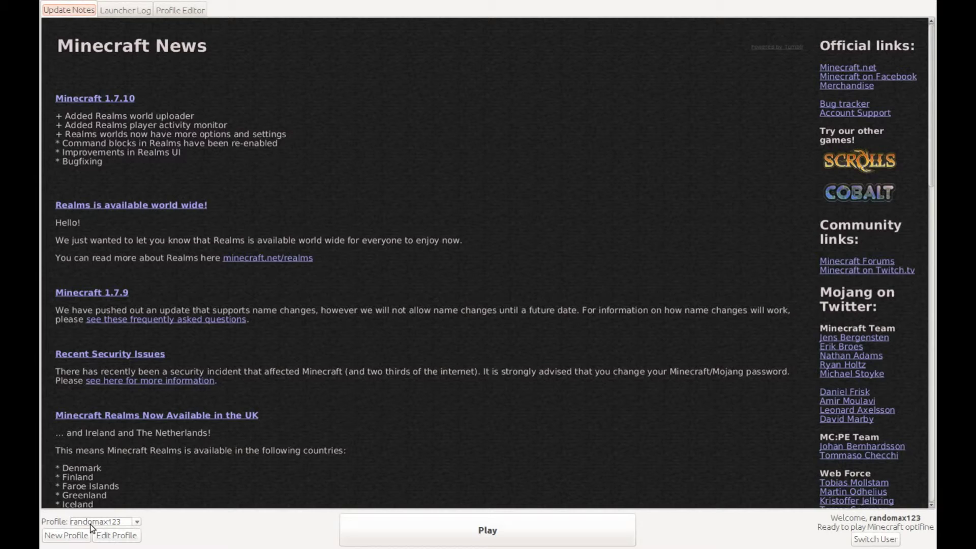
click(136, 522)
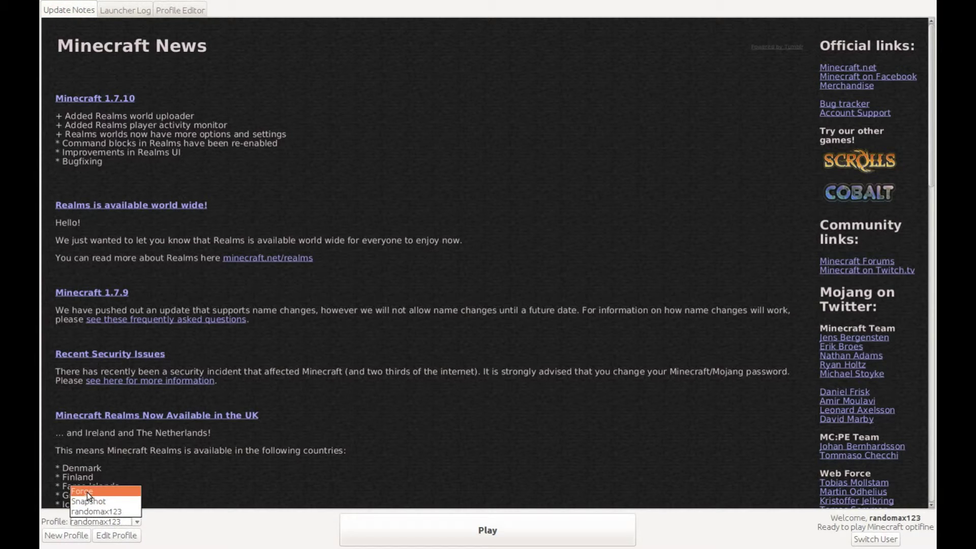
click(86, 492)
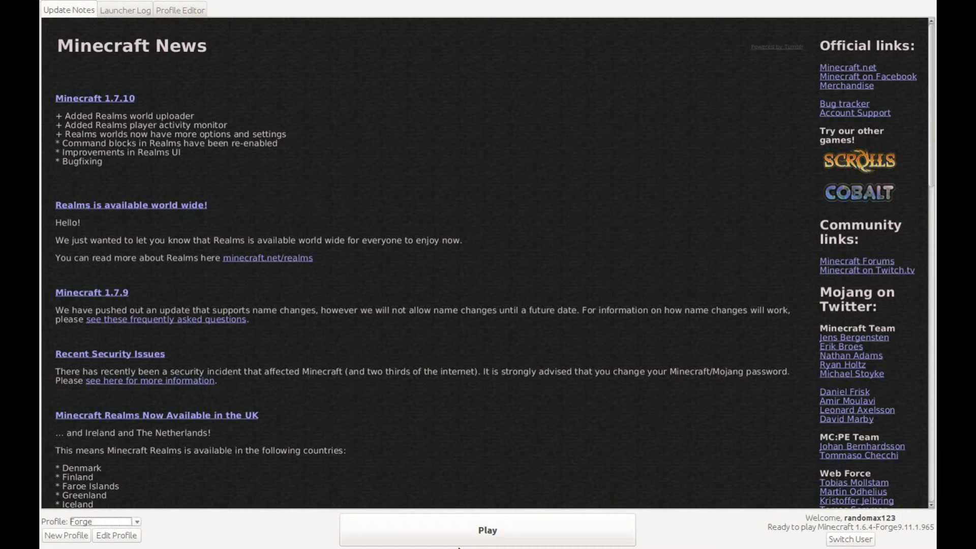
click(458, 533)
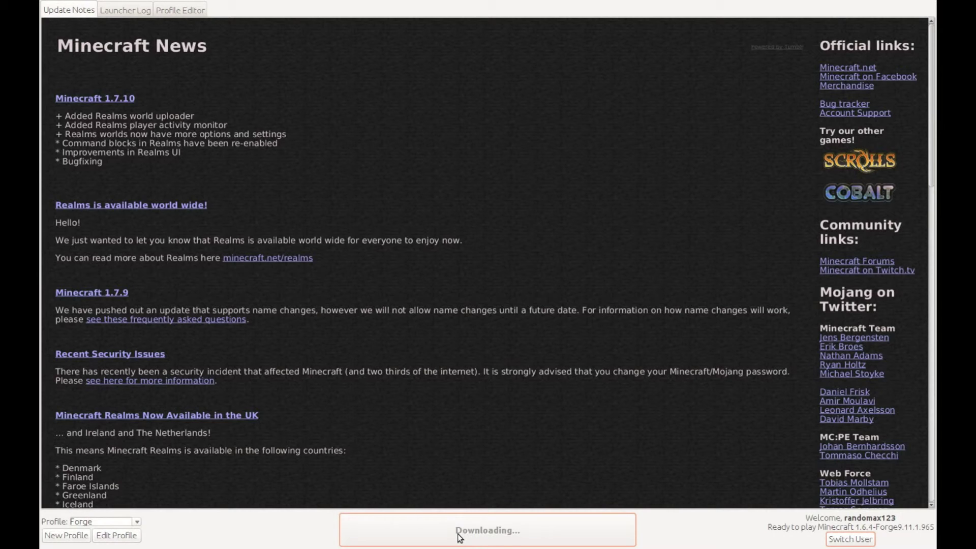